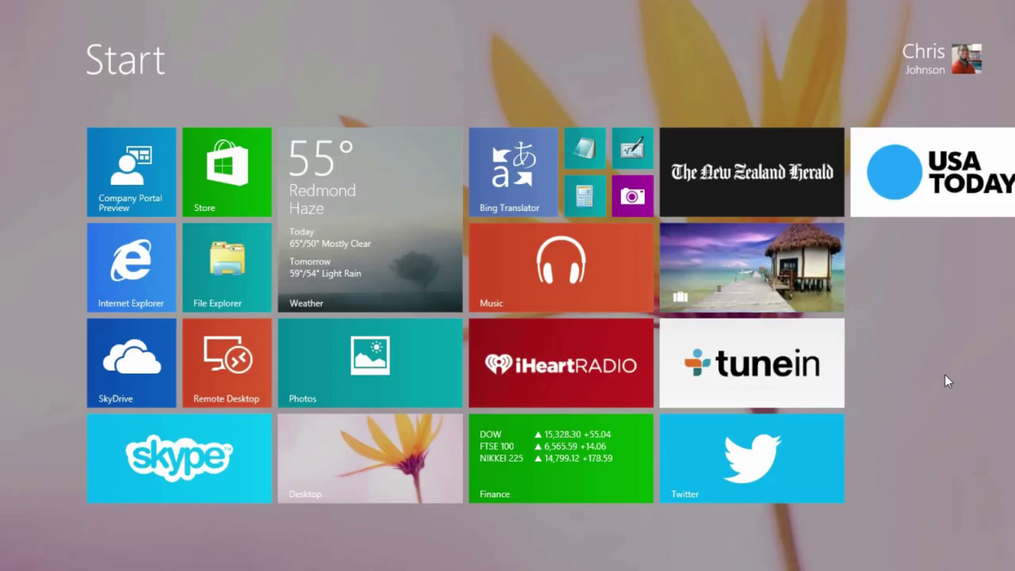
Step: Open the SharePoint site in the browser and submit the organizational account's user name and password
left_click(159, 287)
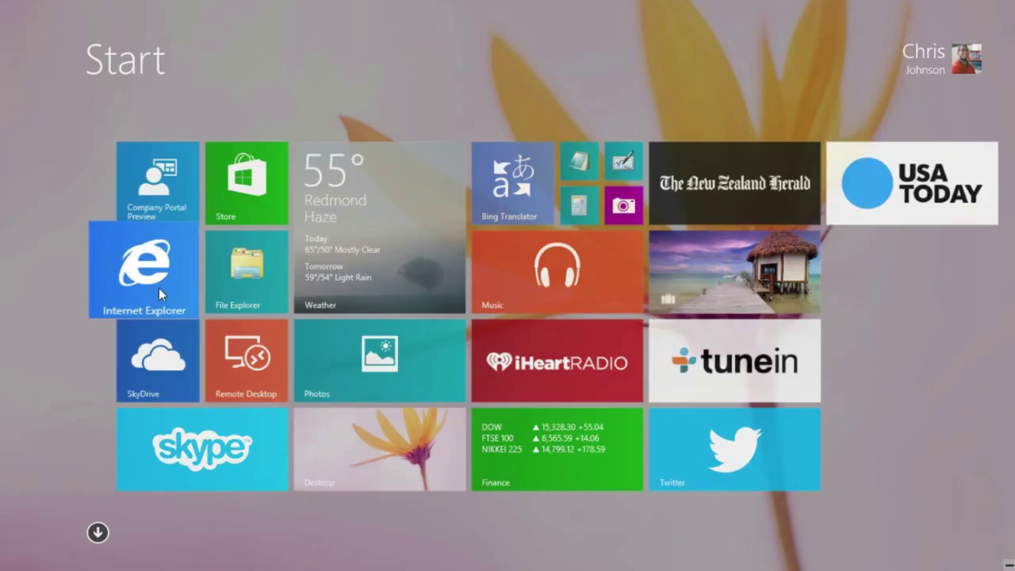
type("h")
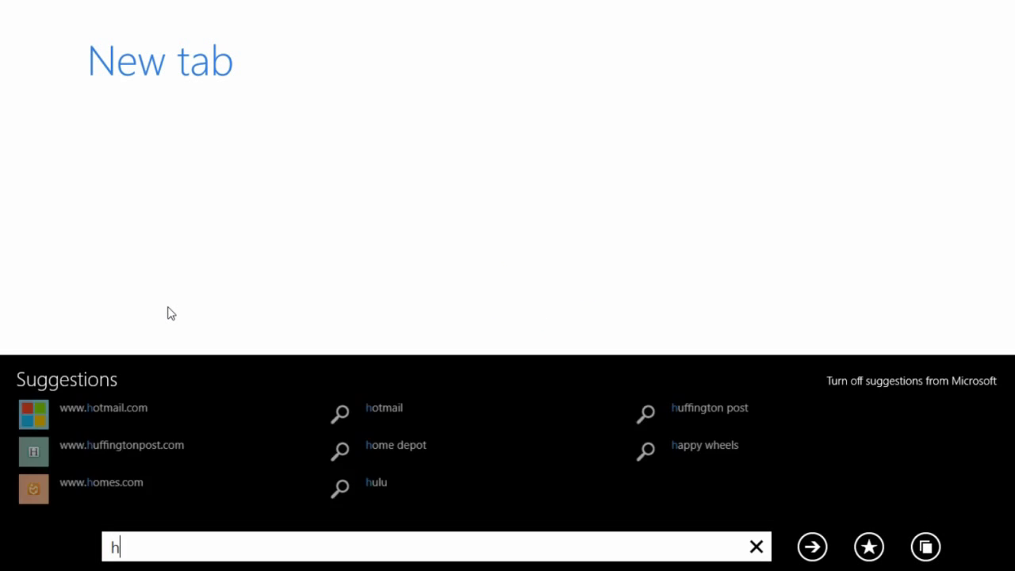
type("ttps://sharepoint.contosodemo.com/")
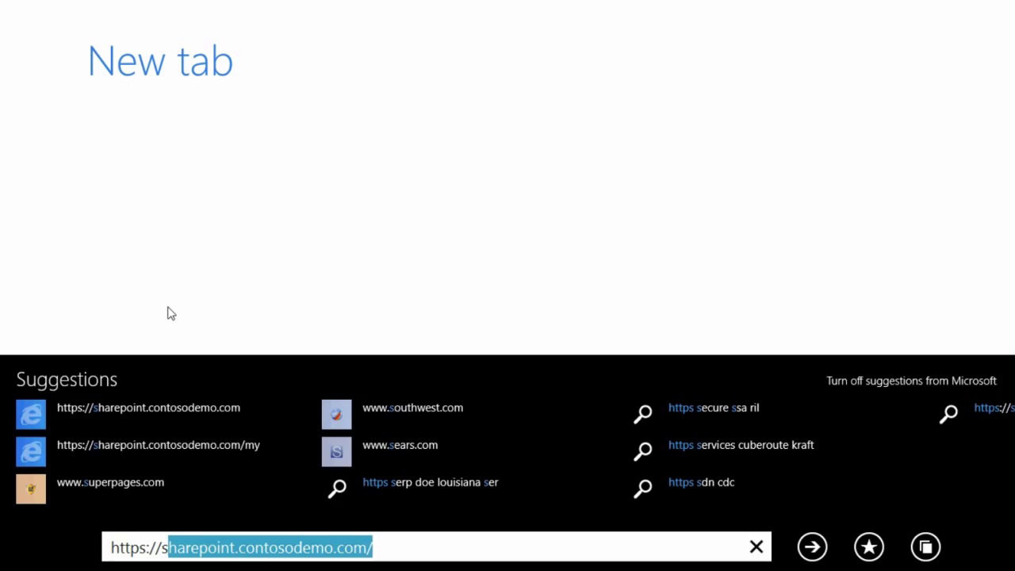
key("Return")
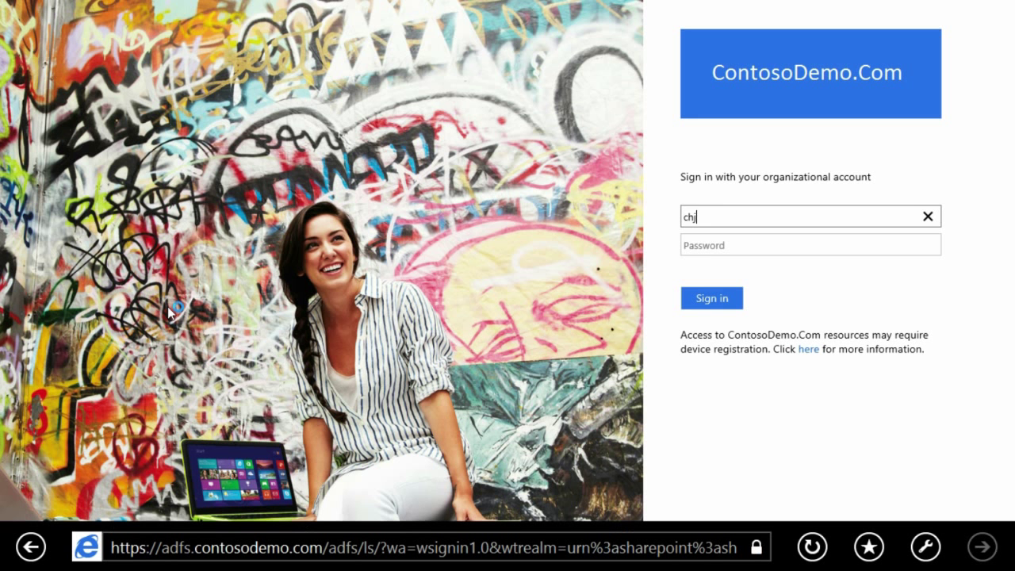
key("Tab")
type("•••••••")
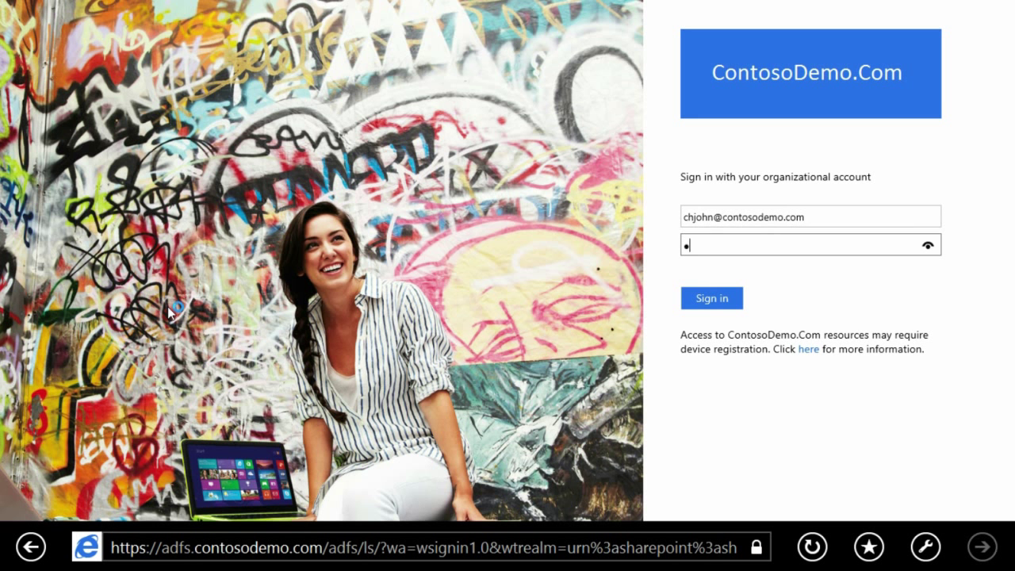
key("Return")
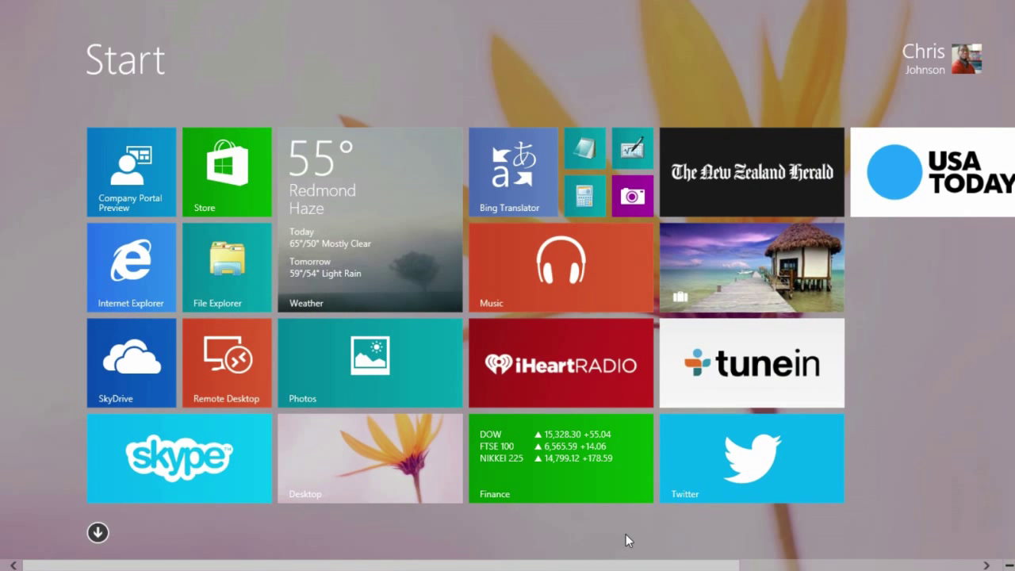
Step: Join this device to the workplace with the organizational user ID and sign in
key("super+c")
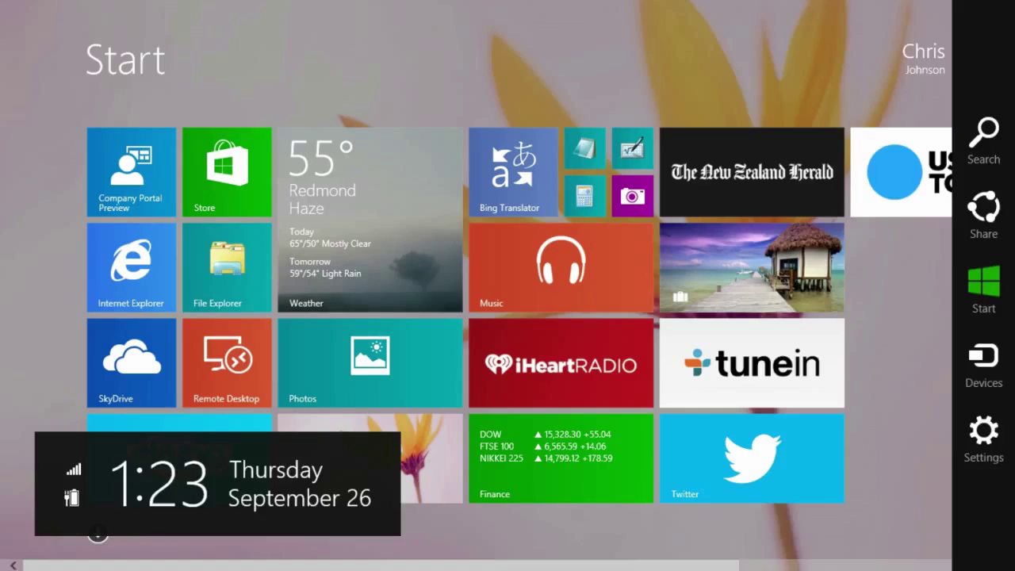
key("super+i")
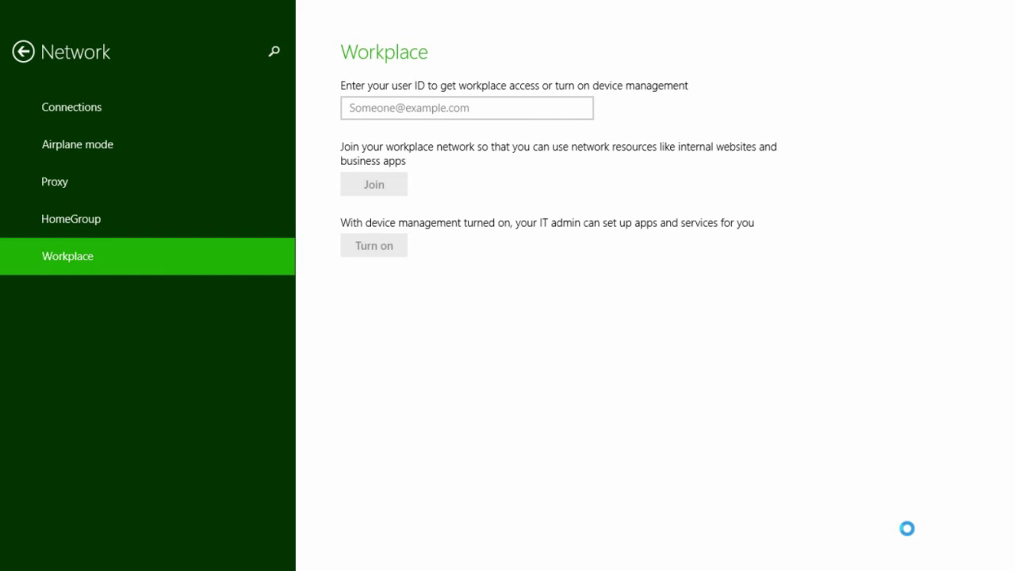
left_click(467, 107)
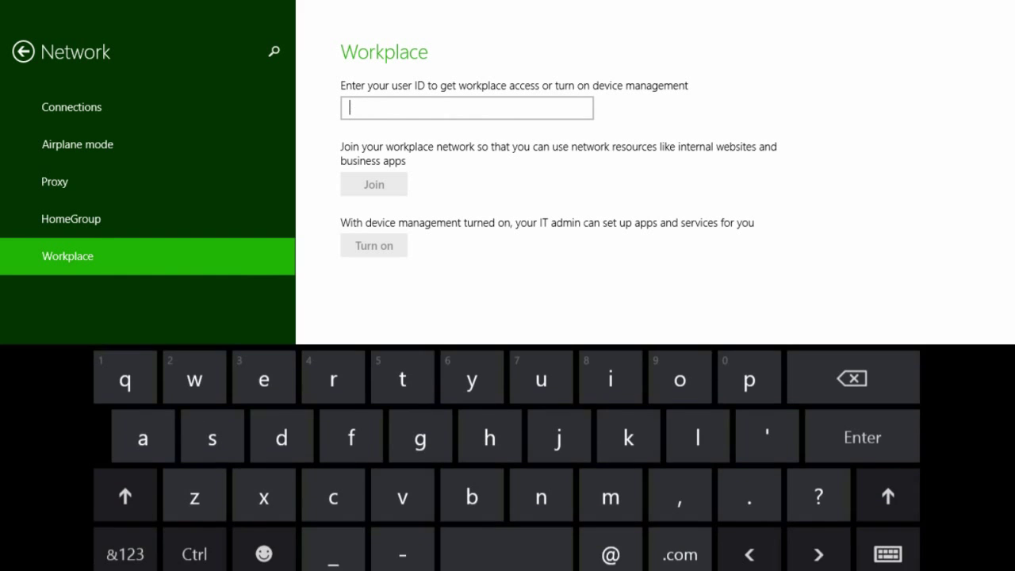
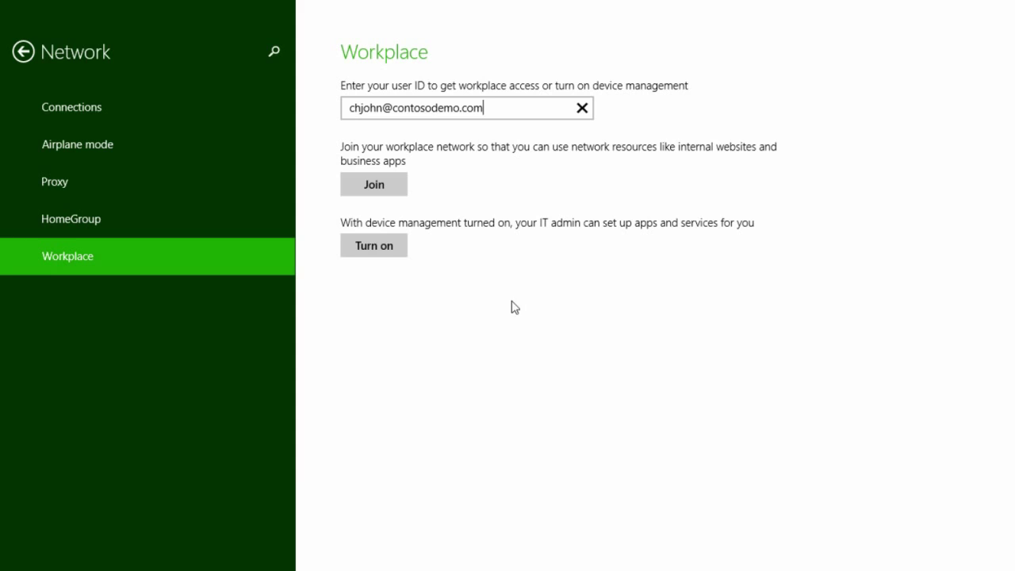
left_click(389, 190)
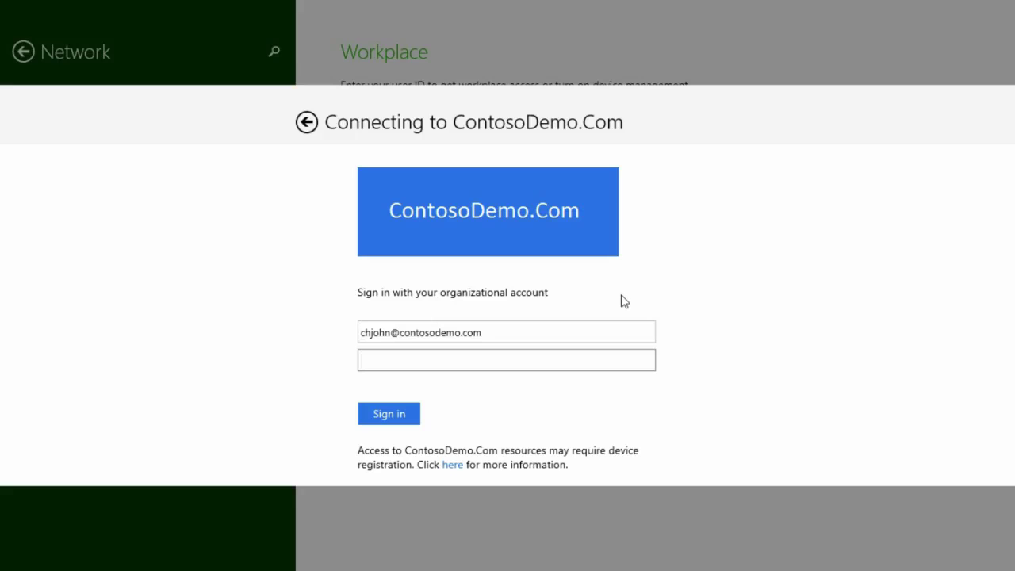
type("••••••••")
left_click(402, 416)
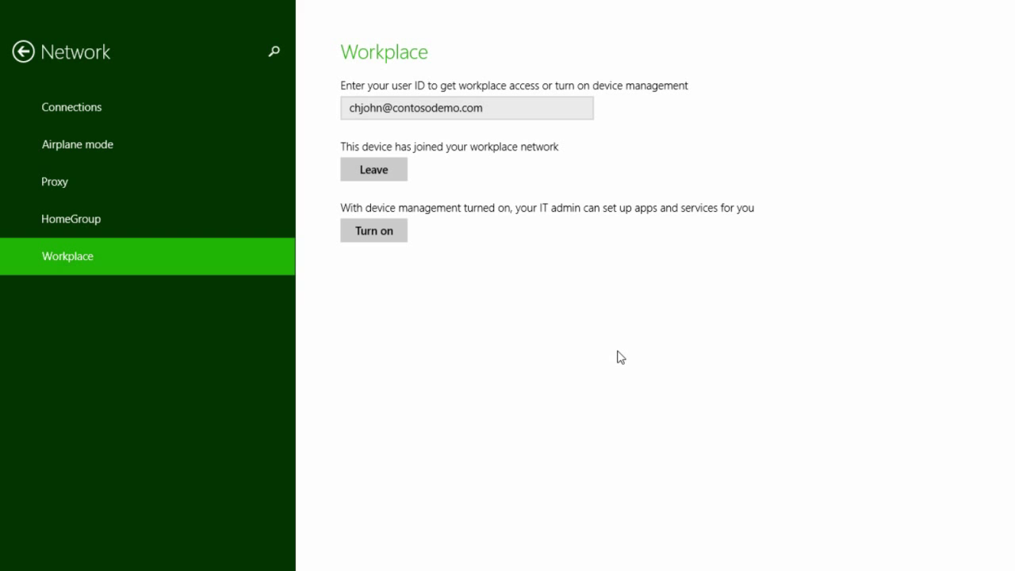
Step: Load the SharePoint site in Internet Explorer and sign in with the user's credentials on the ADFS page
key("super")
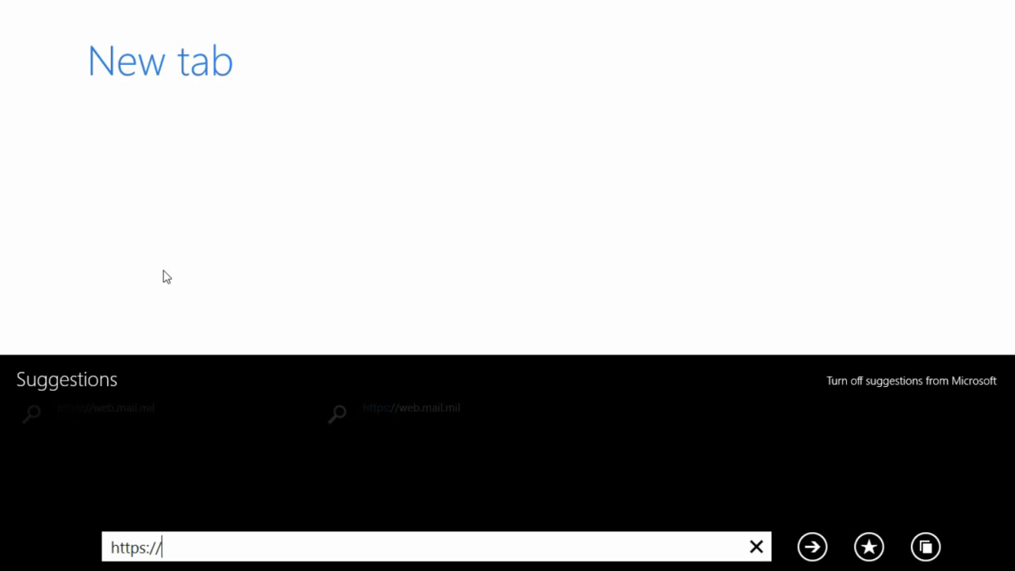
key("Return")
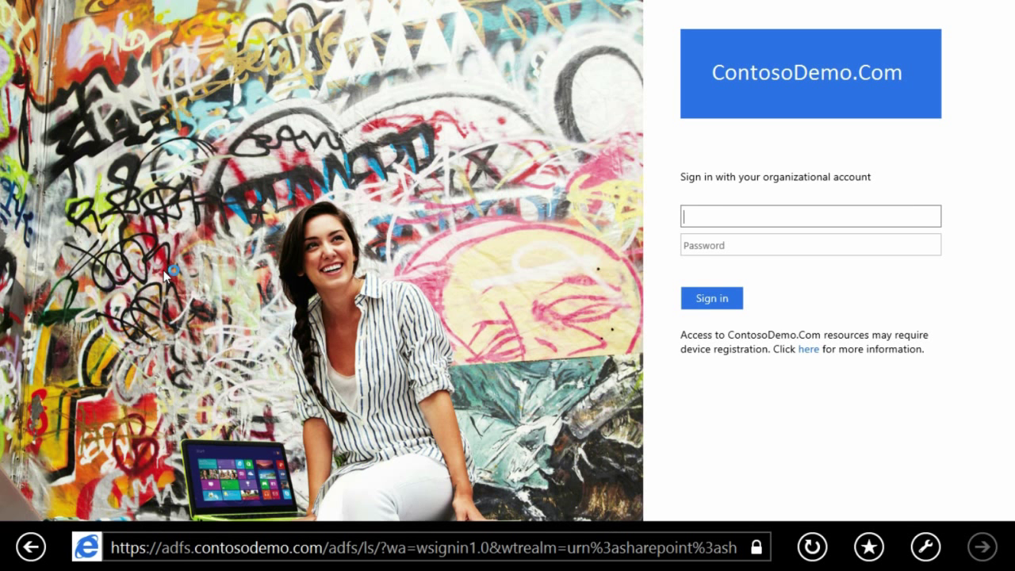
key("Tab")
type("•••••••")
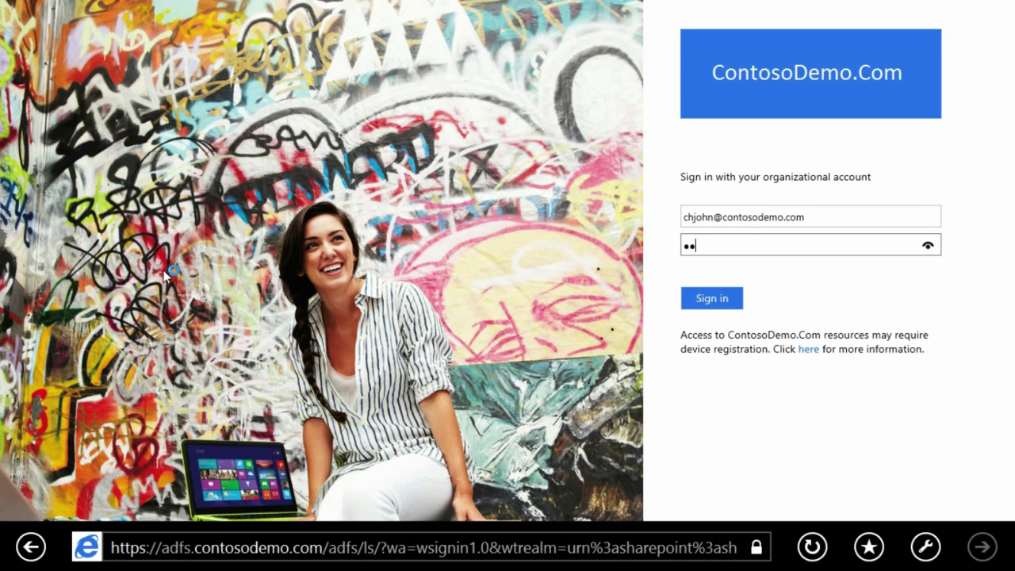
key("Return")
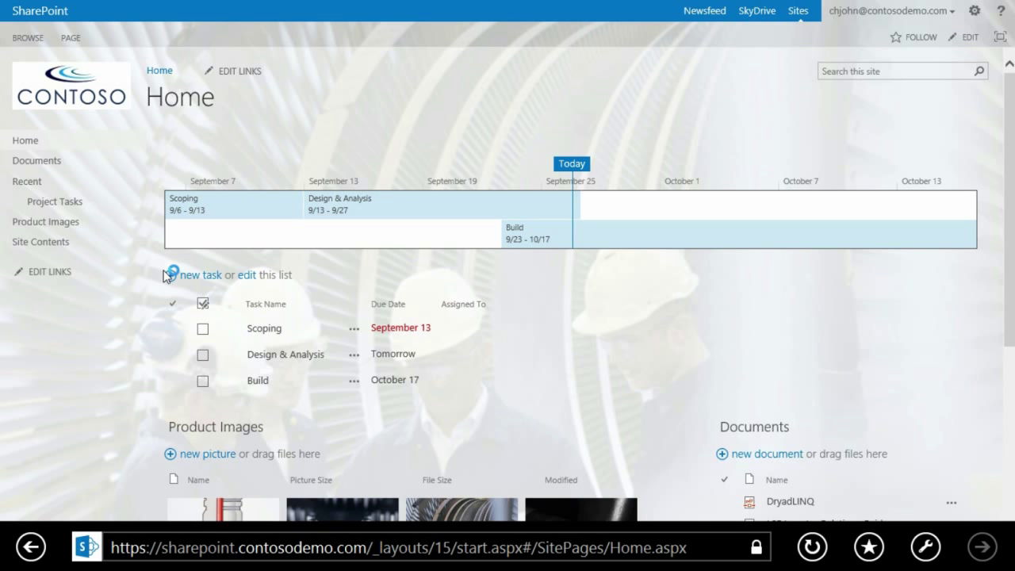
Step: Go to the Network > Workplace page in PC settings
key("super")
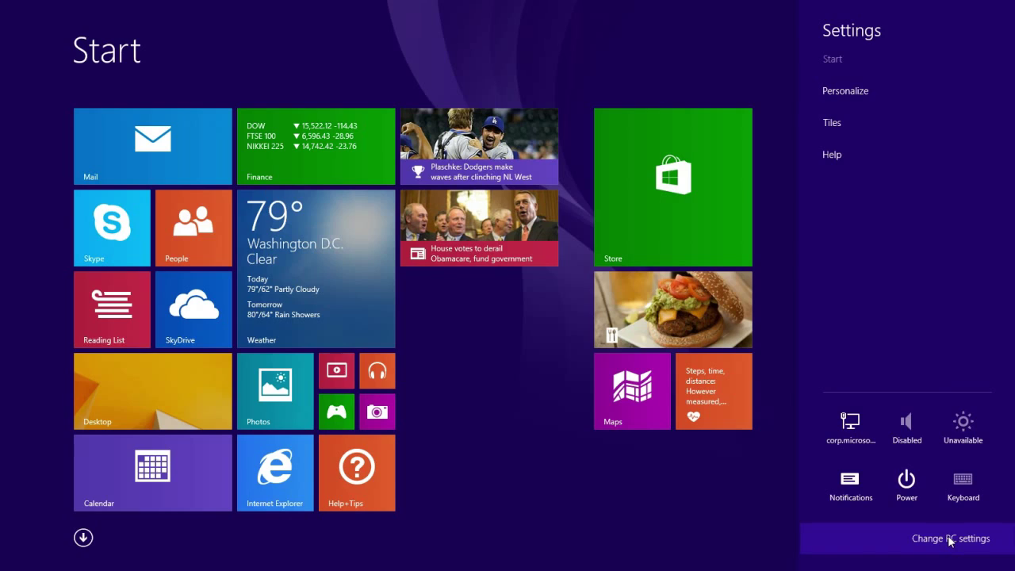
left_click(951, 539)
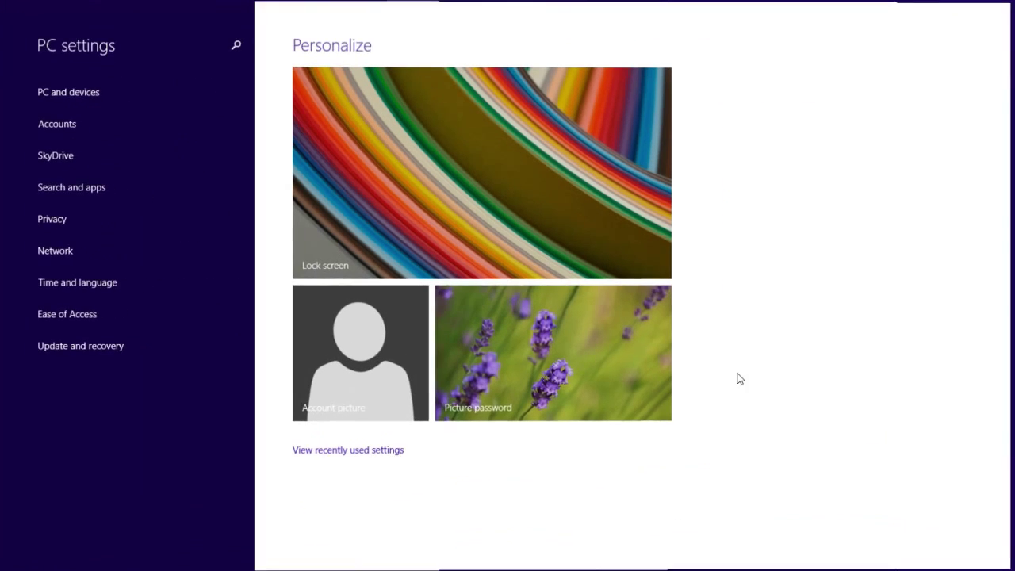
left_click(52, 250)
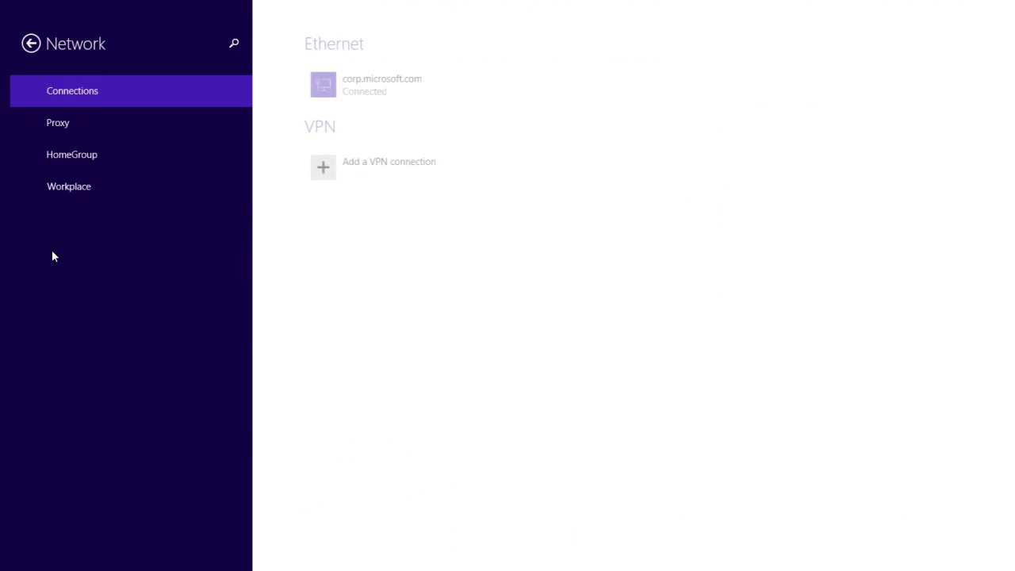
left_click(79, 191)
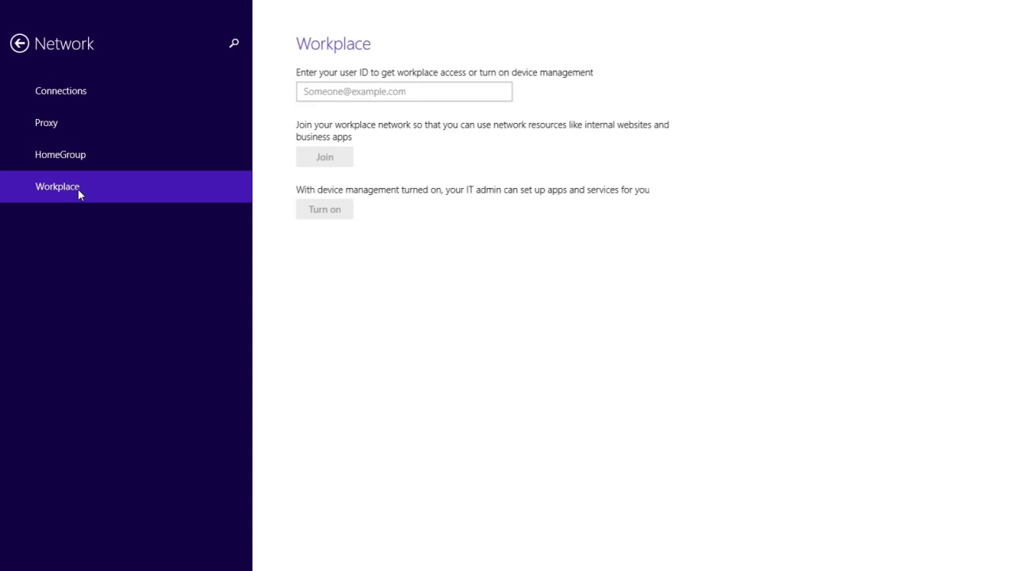
Step: Turn on device management for the second work account, signing in and agreeing to IT apps and services
left_click(316, 90)
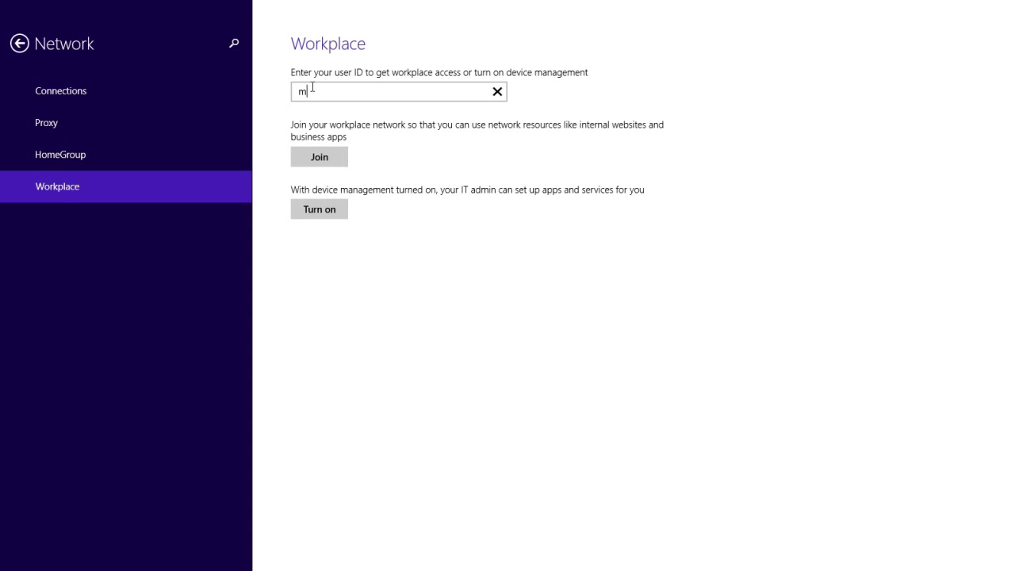
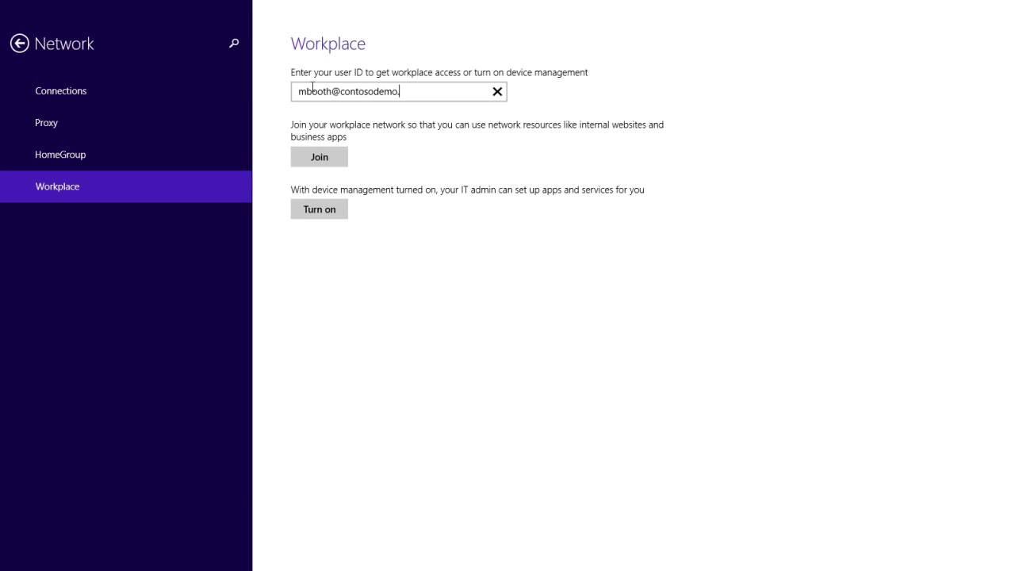
left_click(322, 209)
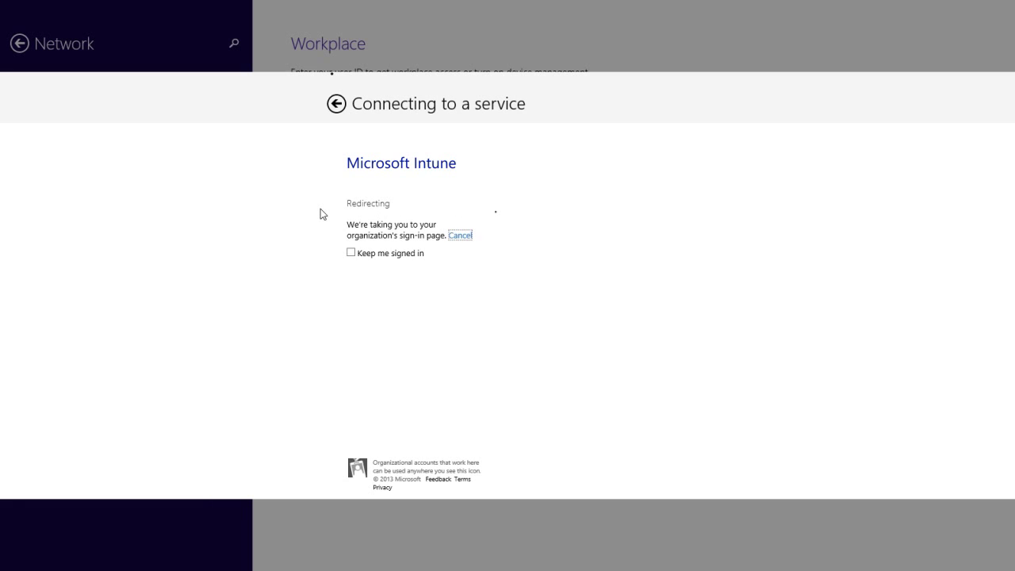
type("********")
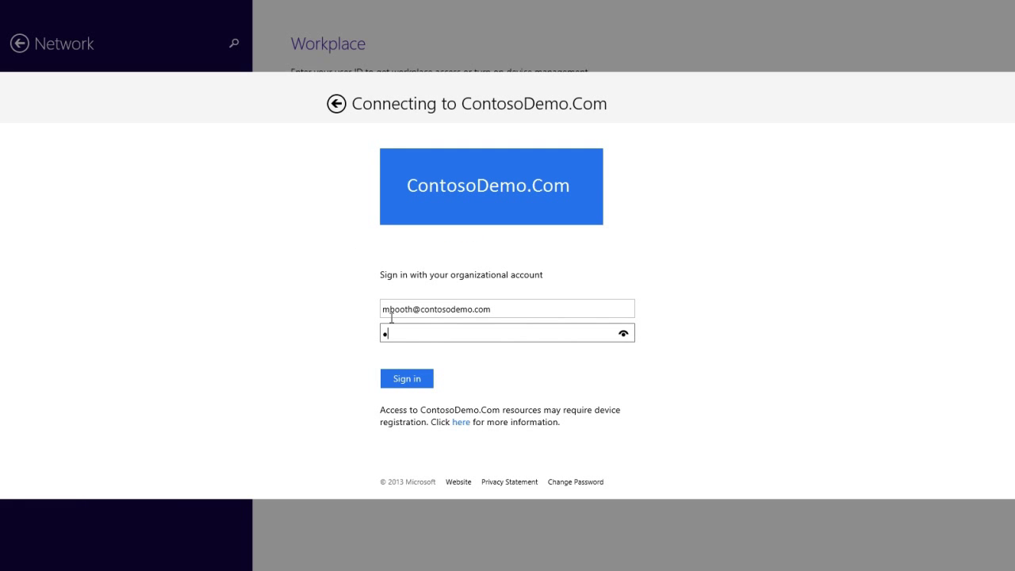
left_click(407, 379)
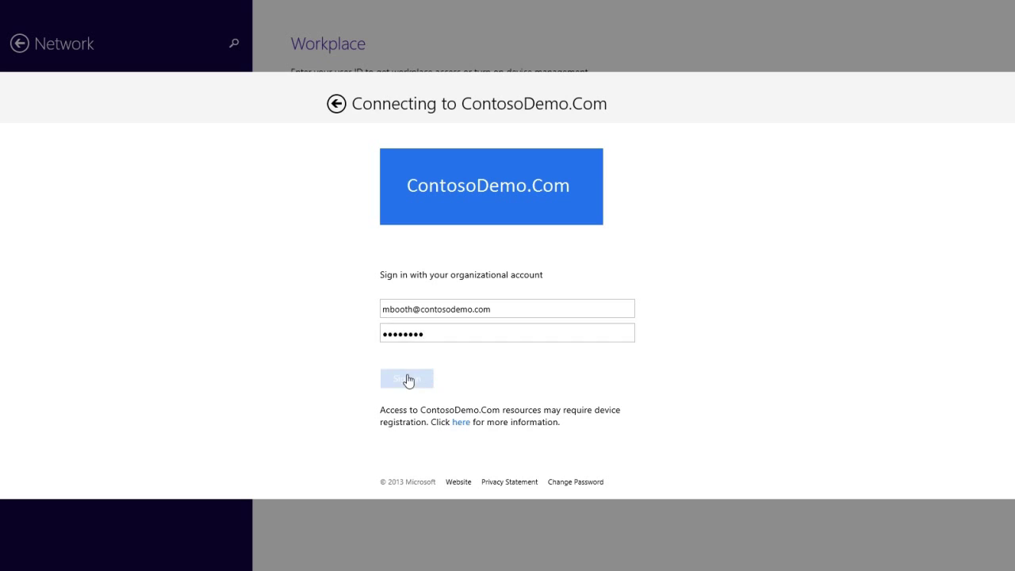
left_click(340, 350)
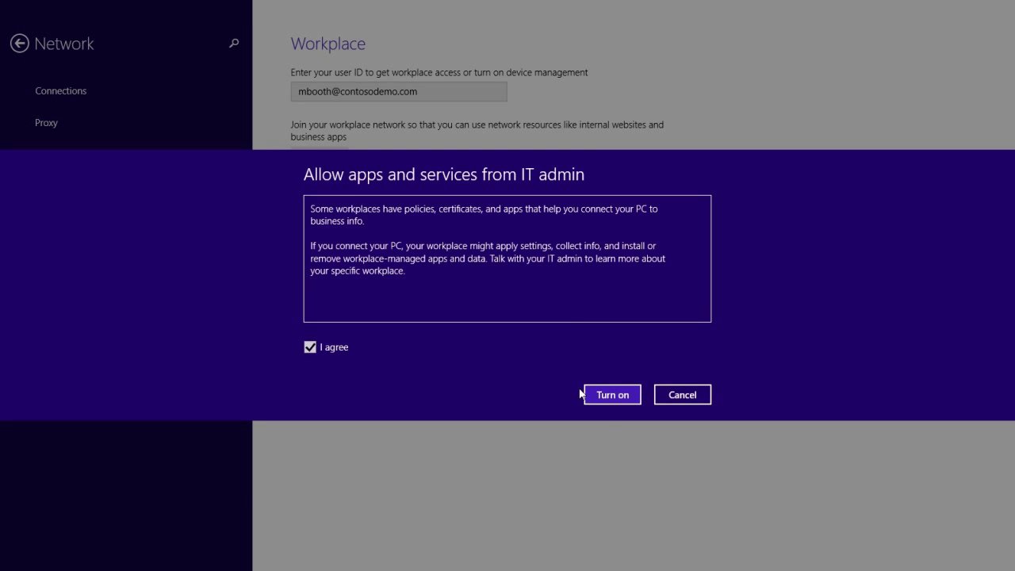
left_click(612, 396)
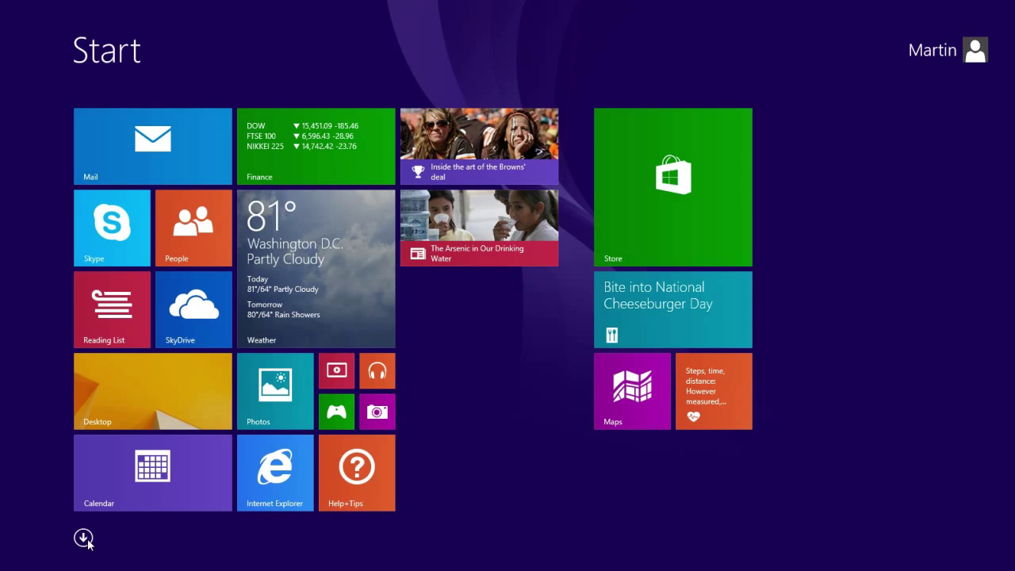
Step: Launch Company Portal from the Apps list and sign in with the work account's user name and password
left_click(83, 538)
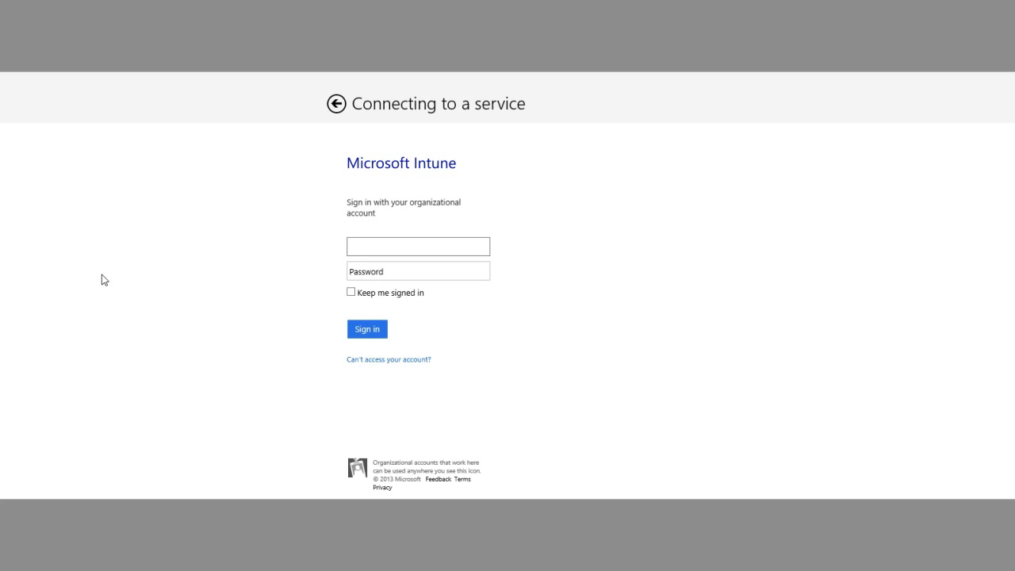
key("Tab")
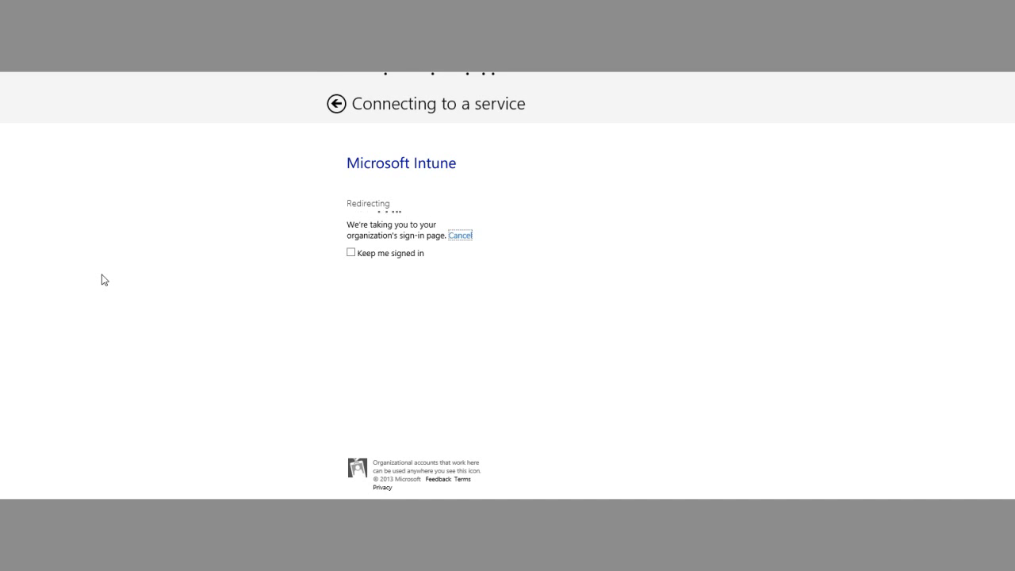
type("•••••••")
key("Return")
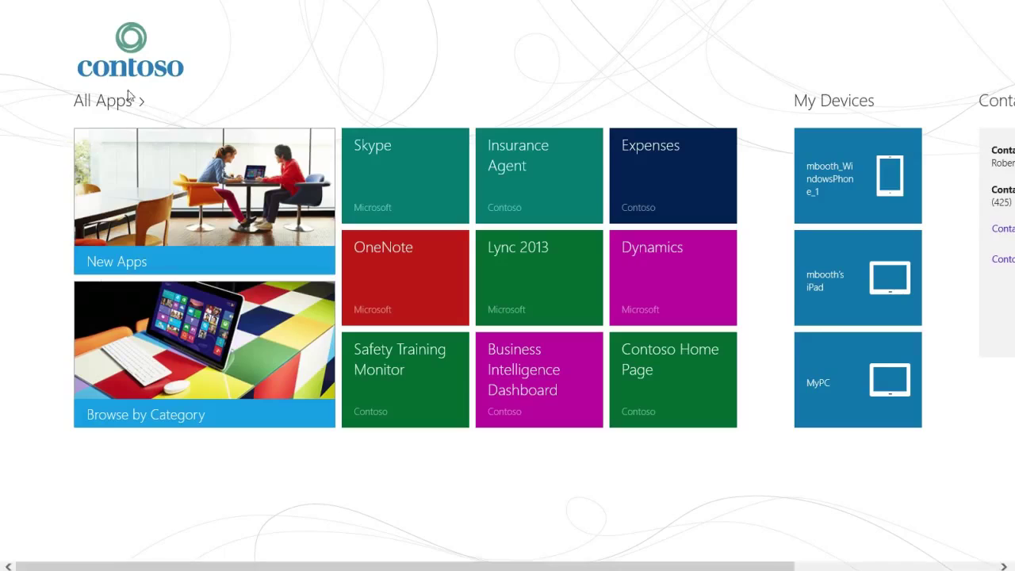
Step: Browse All Apps, viewing and closing the Contoso Home Page and OneNote app details
left_click(119, 105)
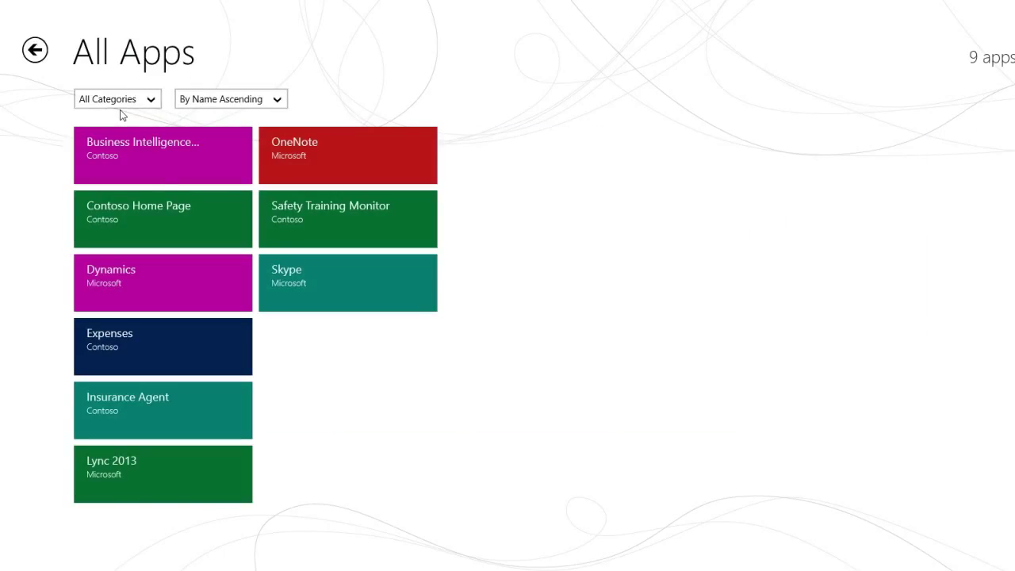
left_click(157, 217)
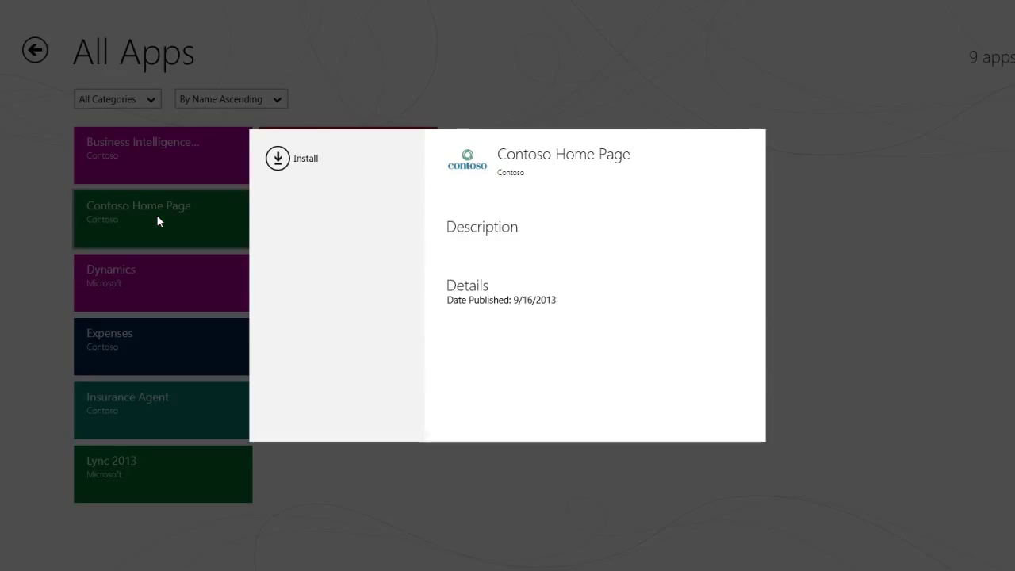
left_click(328, 75)
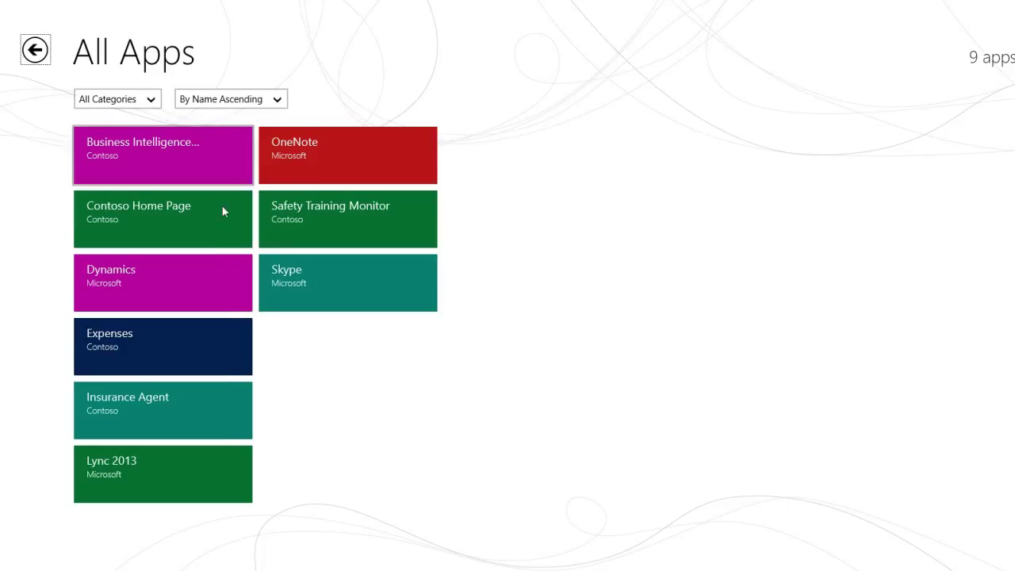
left_click(320, 153)
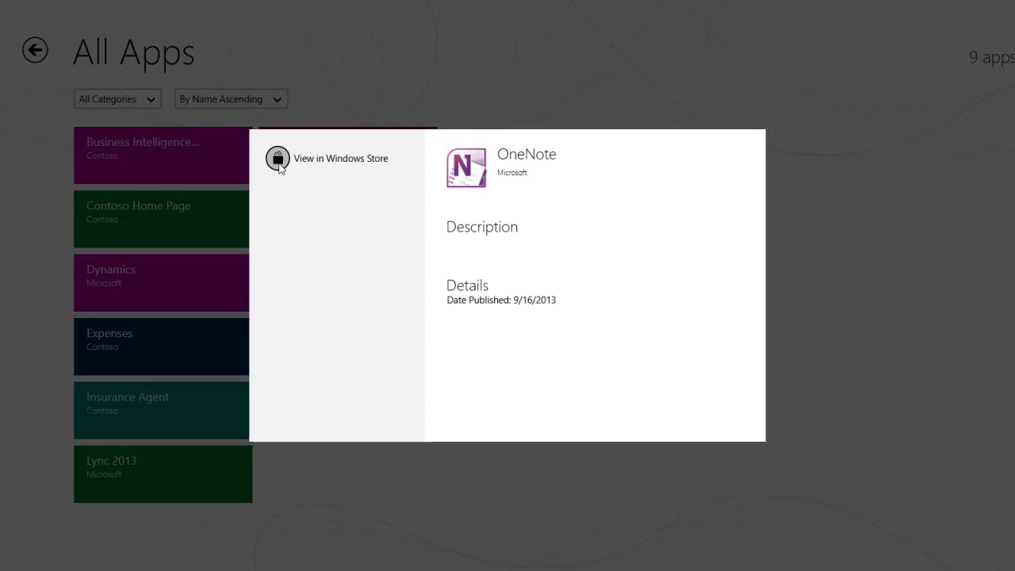
left_click(330, 96)
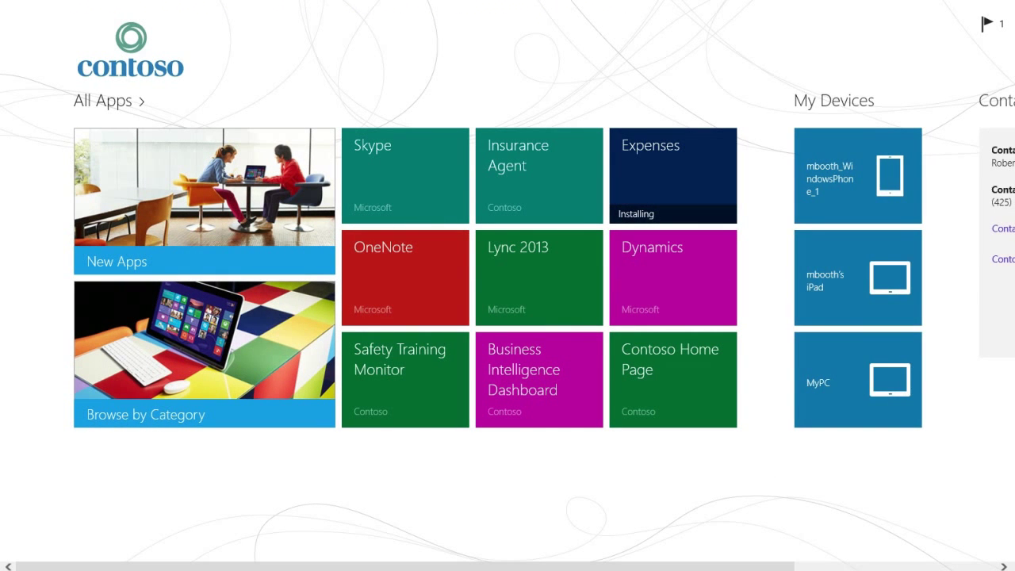
Step: View the iPad's Rename, Remove and Factory Reset options, close them, and return to Start
scroll(739, 568, "down", 3)
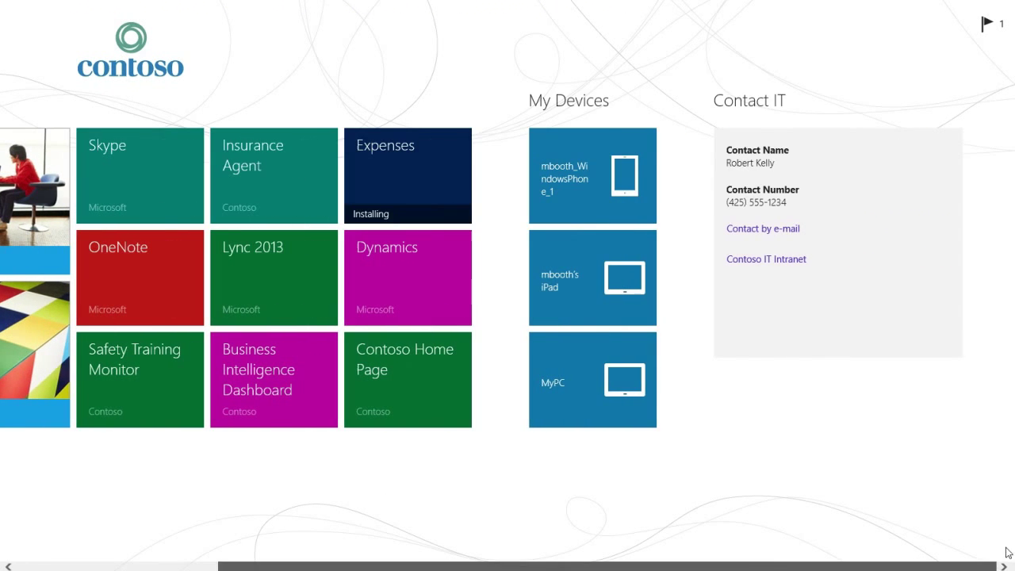
left_click(570, 291)
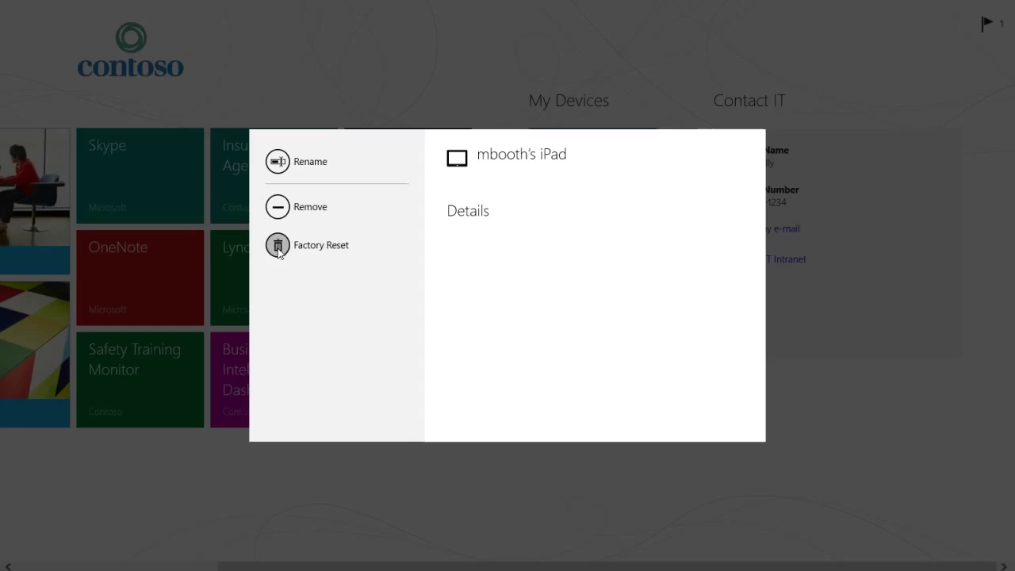
left_click(376, 88)
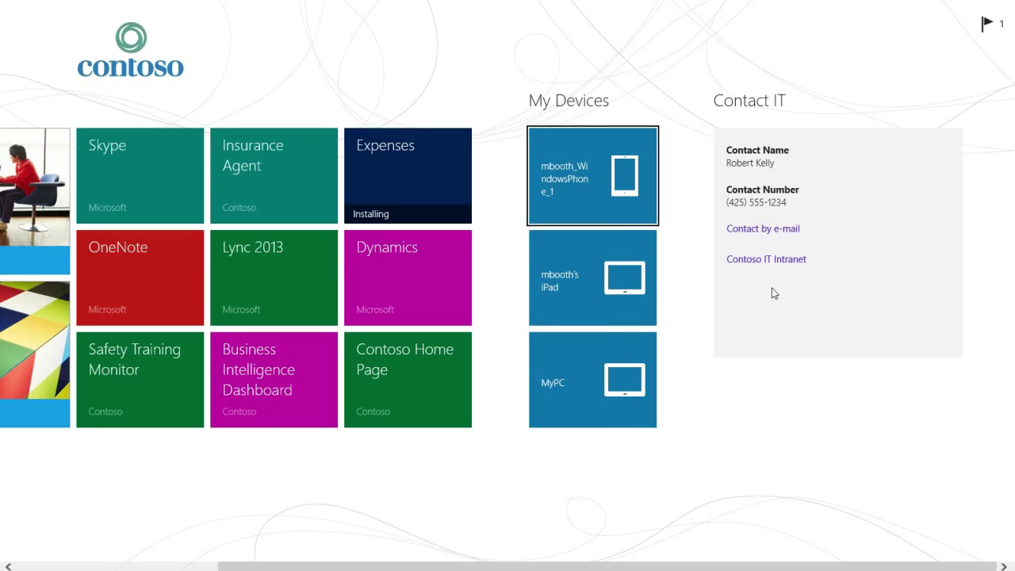
scroll(774, 293, "up", 5)
key("super")
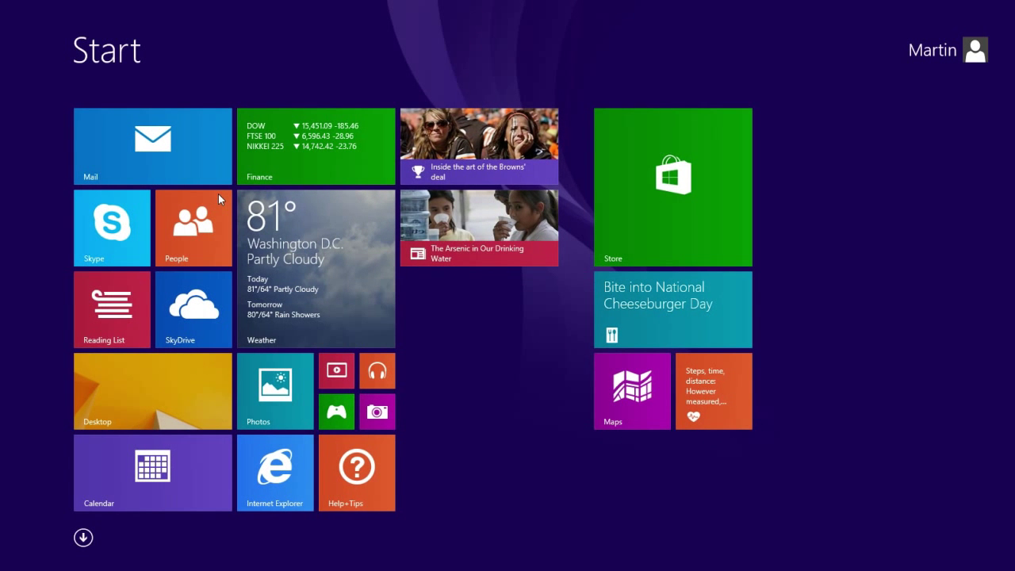